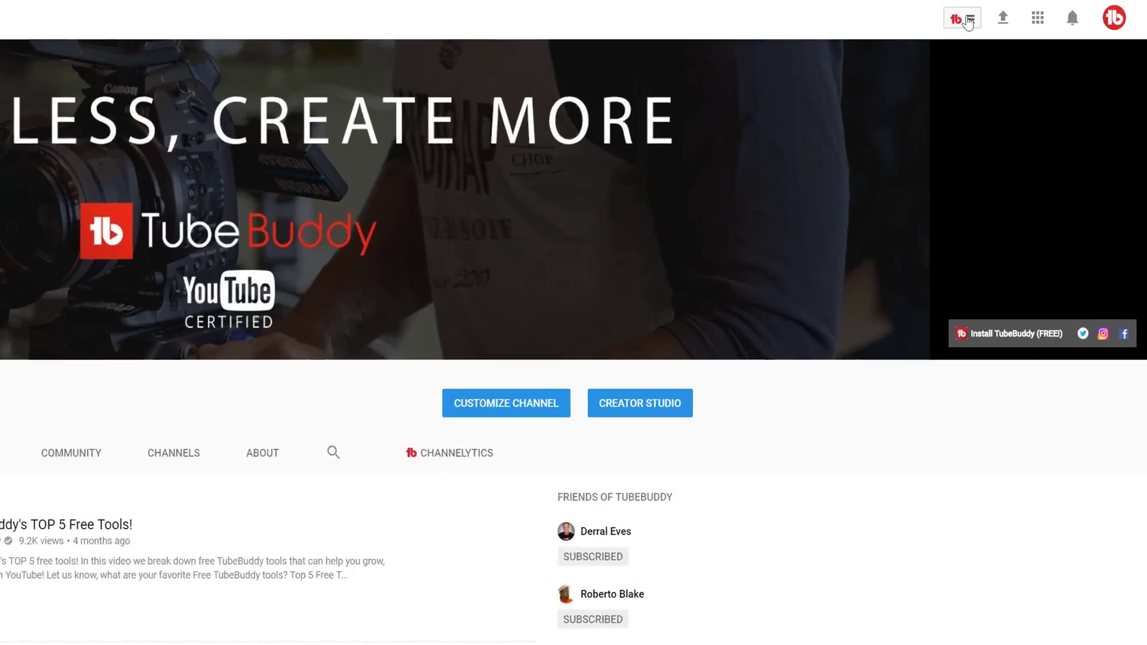
- Open TubeBuddy's Upload defaults settings from the Playlists page's Channel section
left_click(1032, 11)
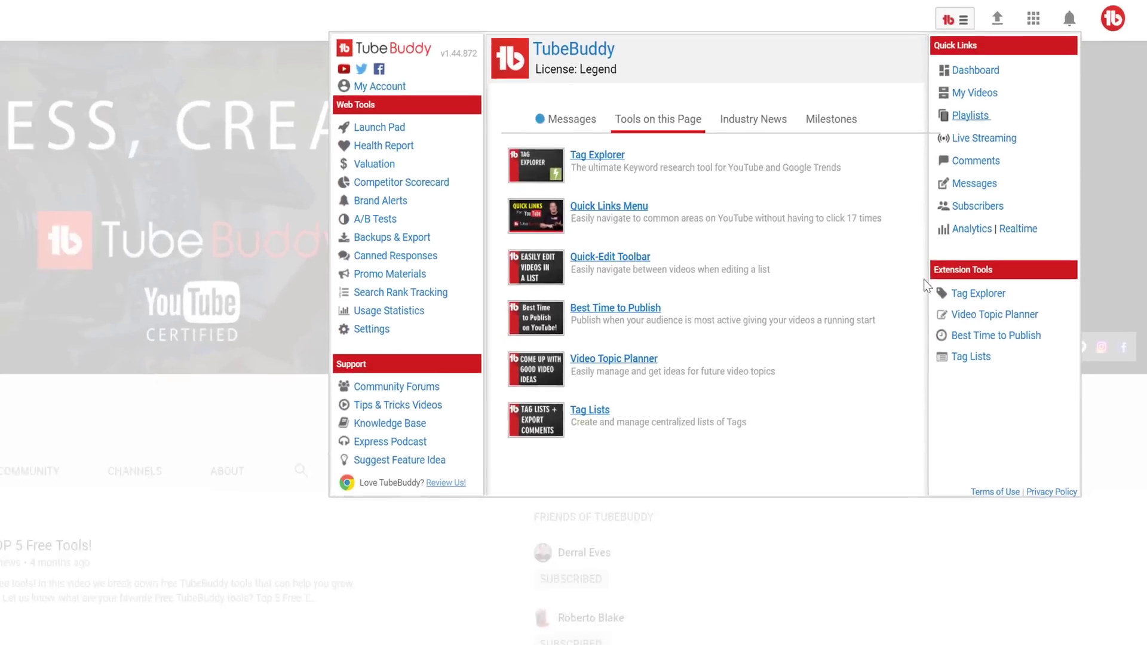
left_click(941, 150)
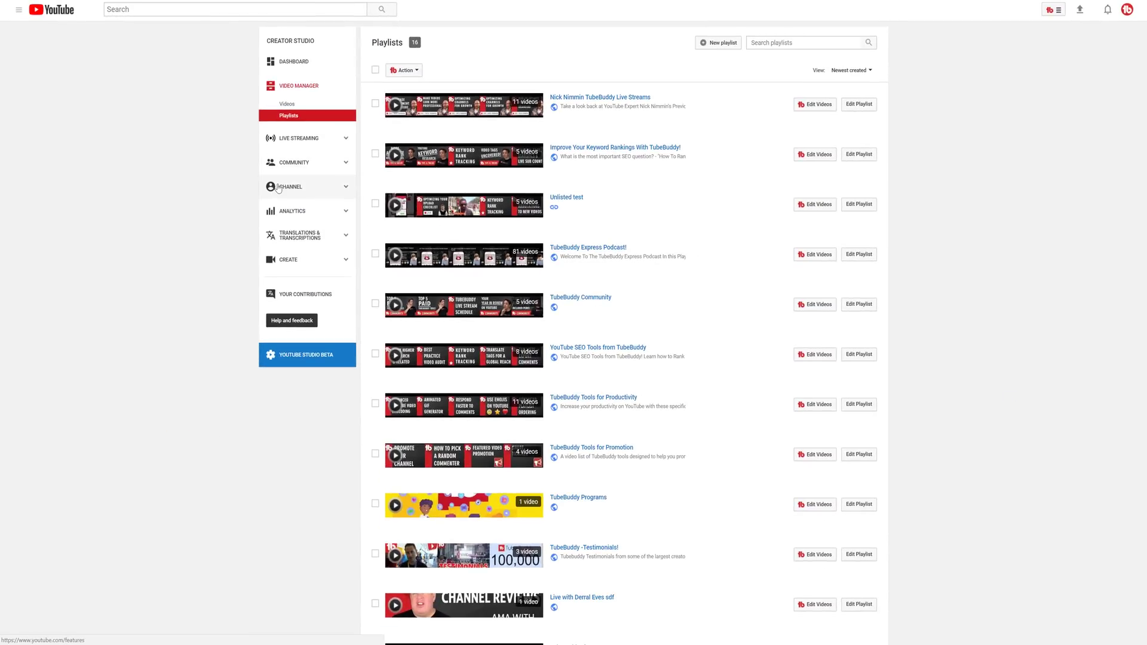
left_click(279, 187)
left_click(293, 201)
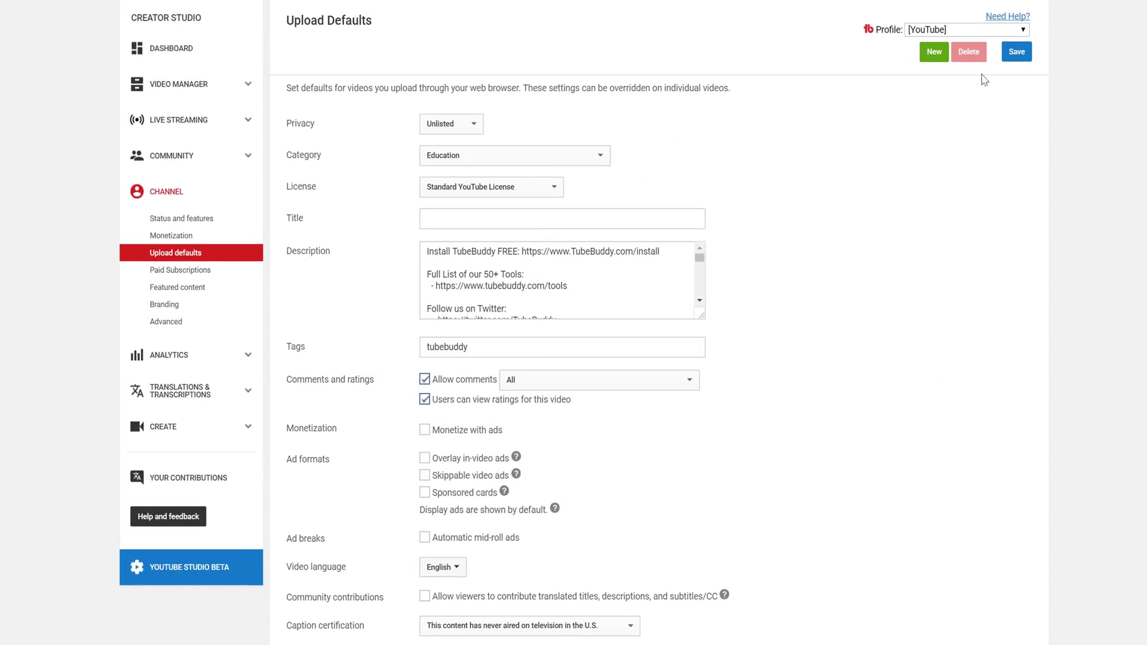
- Load each saved defaults profile, including the live-stream ones, to compare prefilled details
left_click(1007, 32)
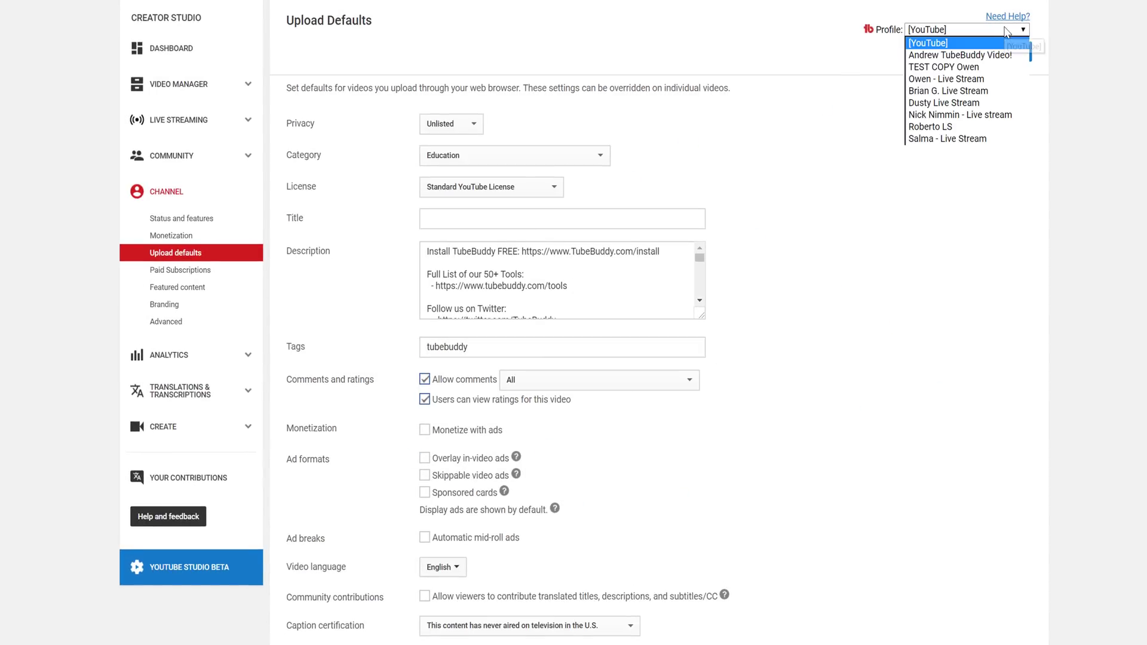
left_click(983, 55)
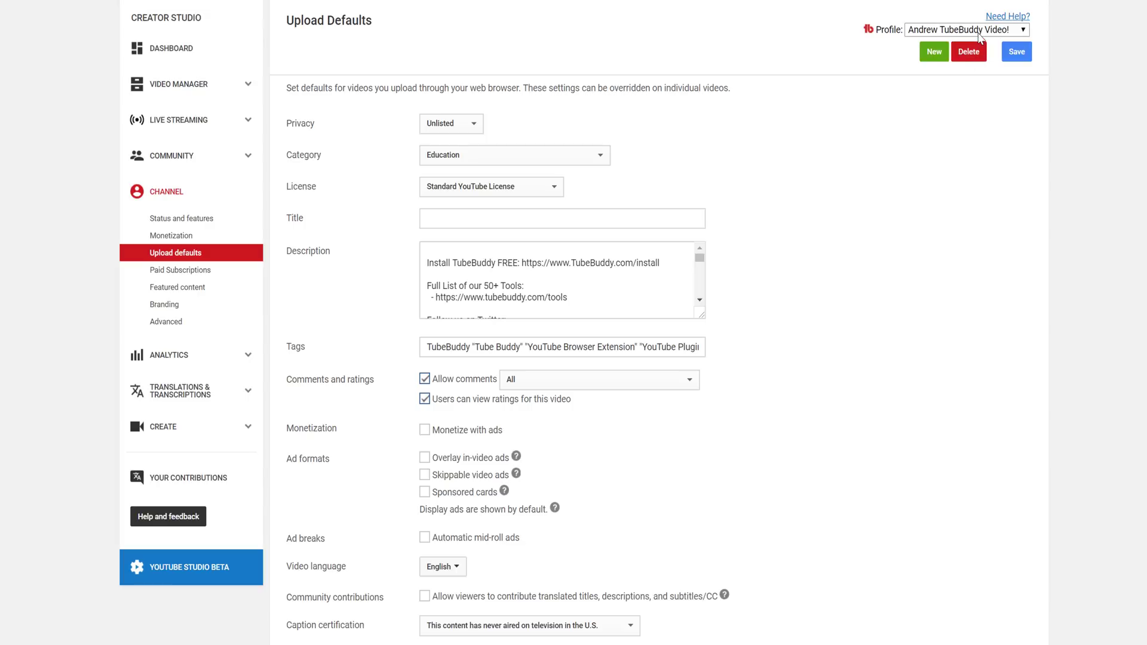
left_click(980, 33)
left_click(948, 107)
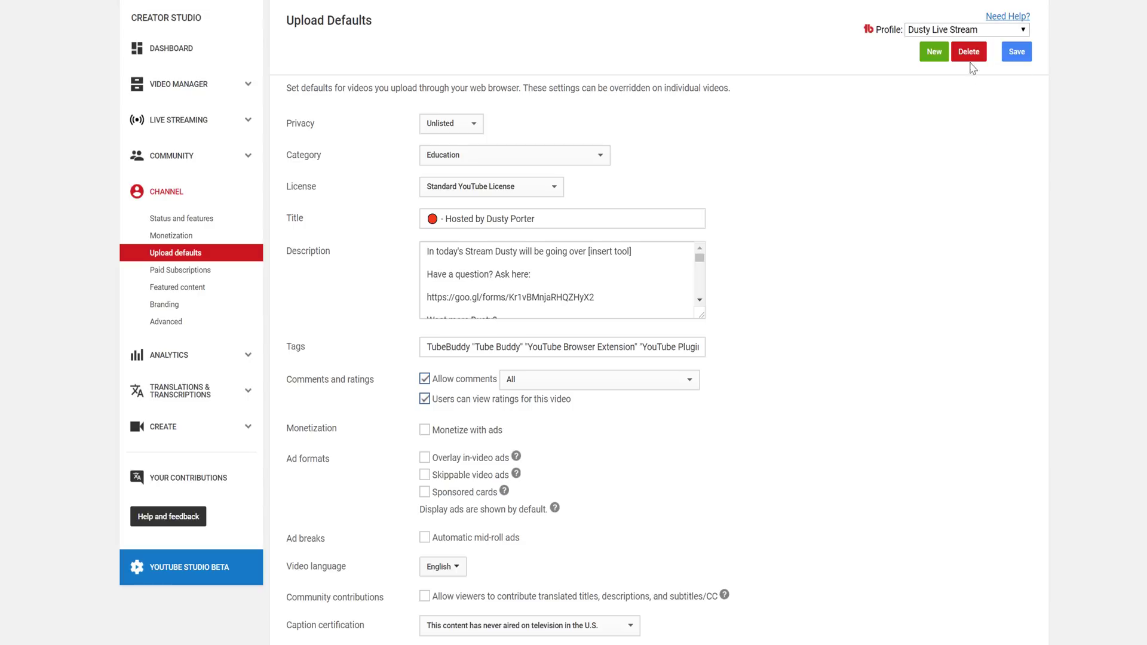
left_click(968, 30)
left_click(949, 127)
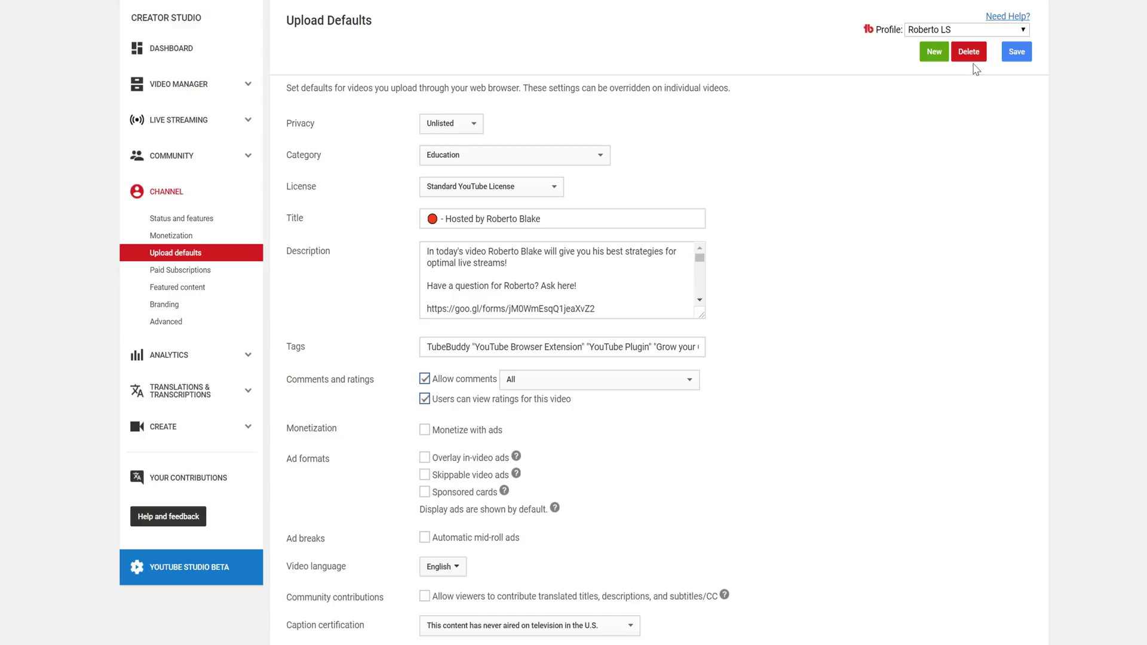
left_click(968, 30)
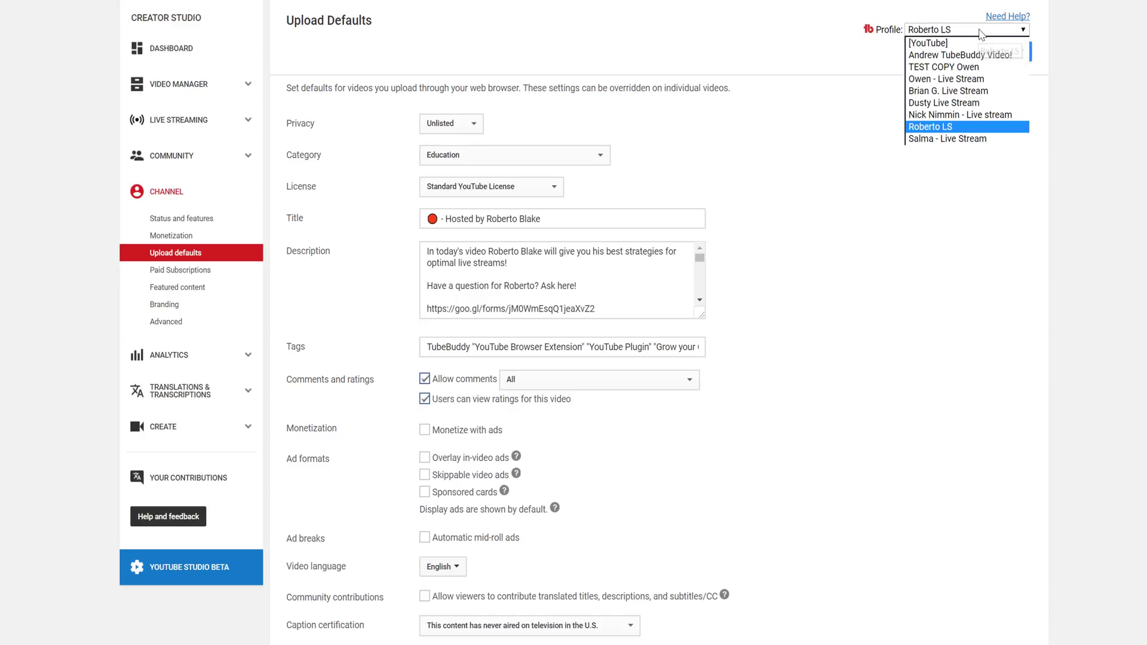
left_click(947, 140)
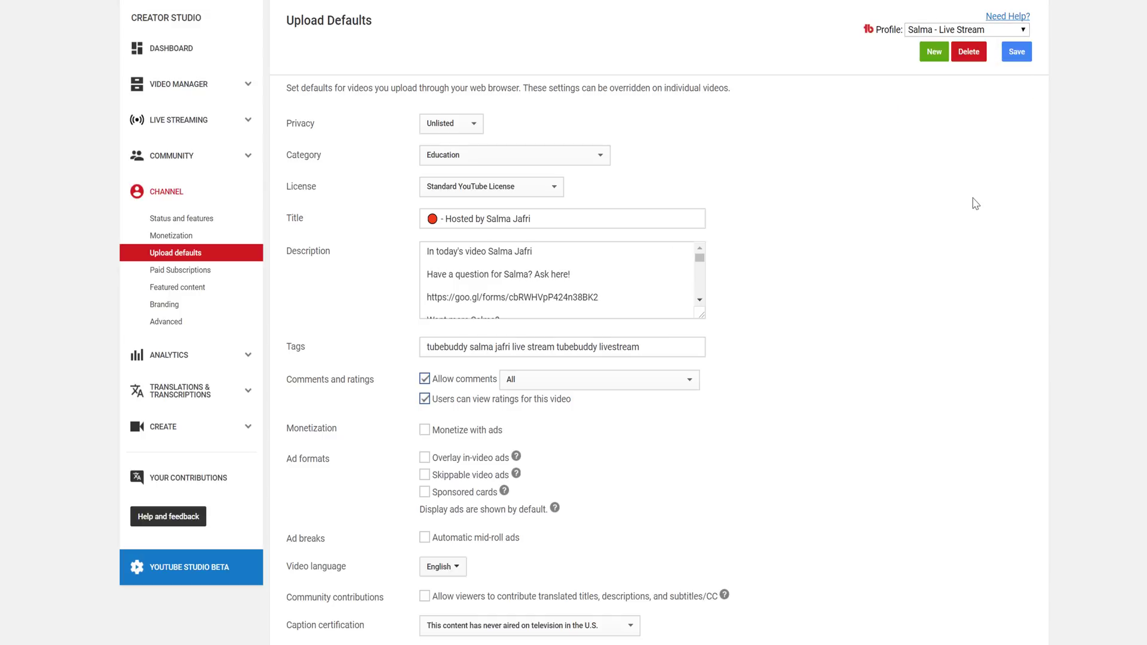
left_click(966, 30)
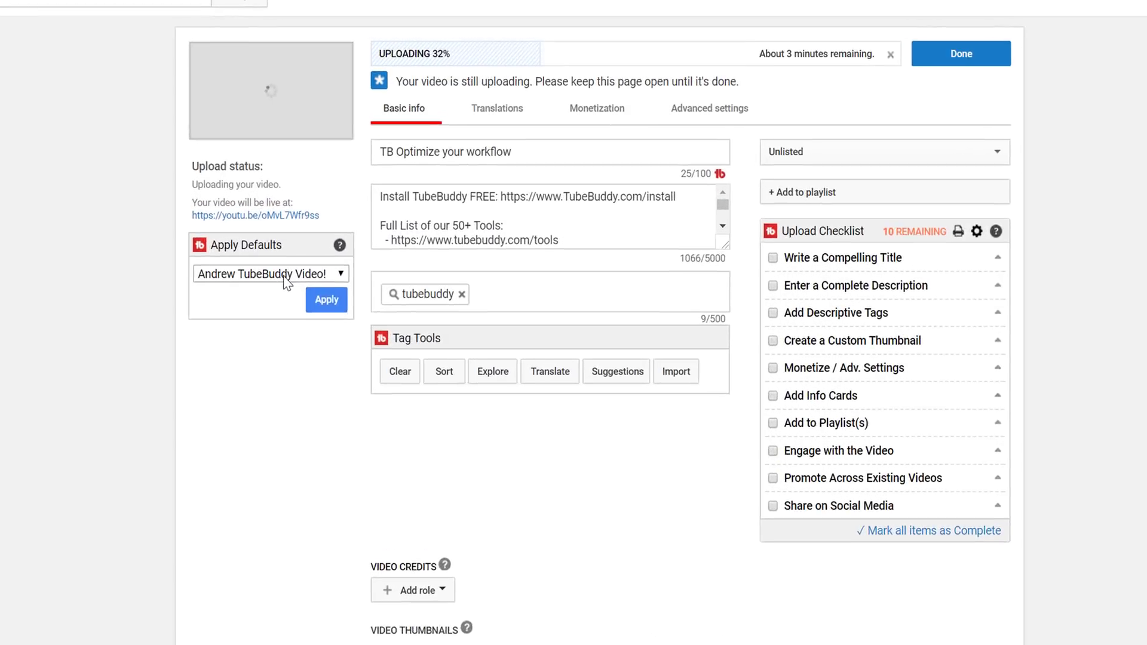
- Apply a live-stream defaults profile to fill the uploading video's details
left_click(252, 296)
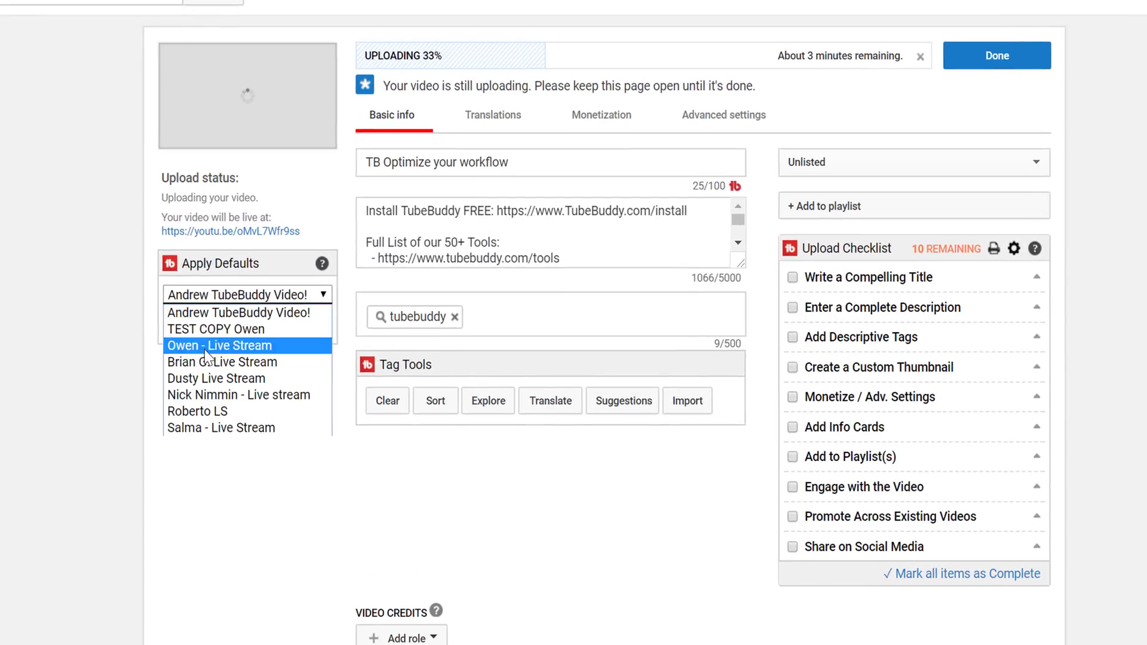
left_click(170, 363)
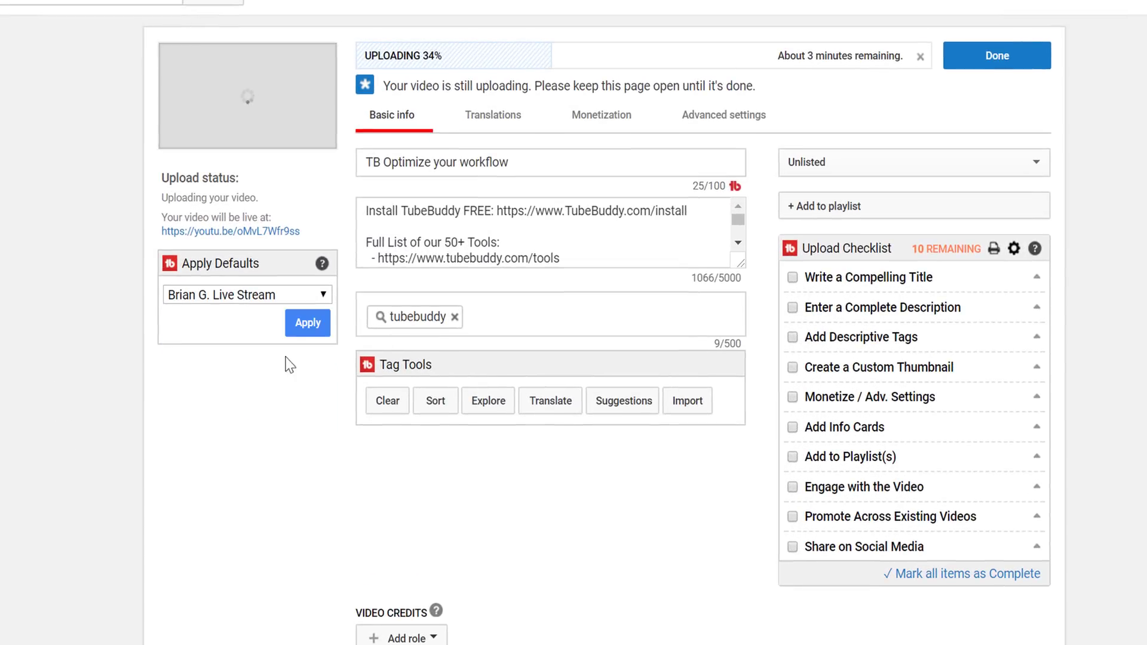
left_click(294, 336)
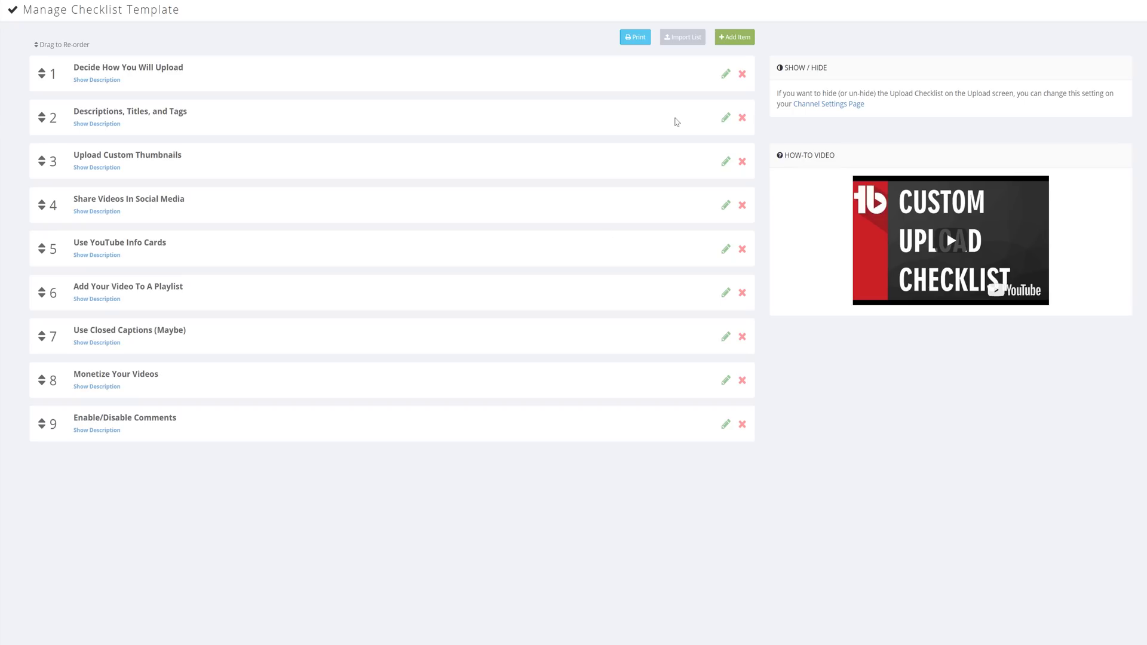
- Import the default ten-item checklist template, replacing the nine custom items
left_click(683, 37)
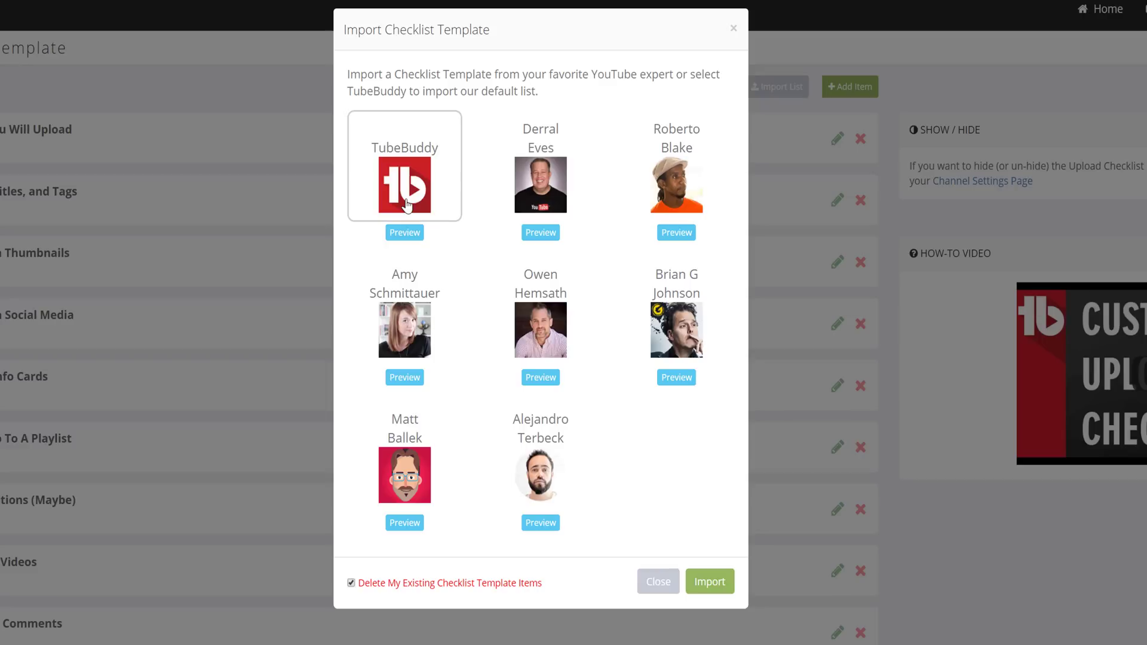
left_click(568, 188)
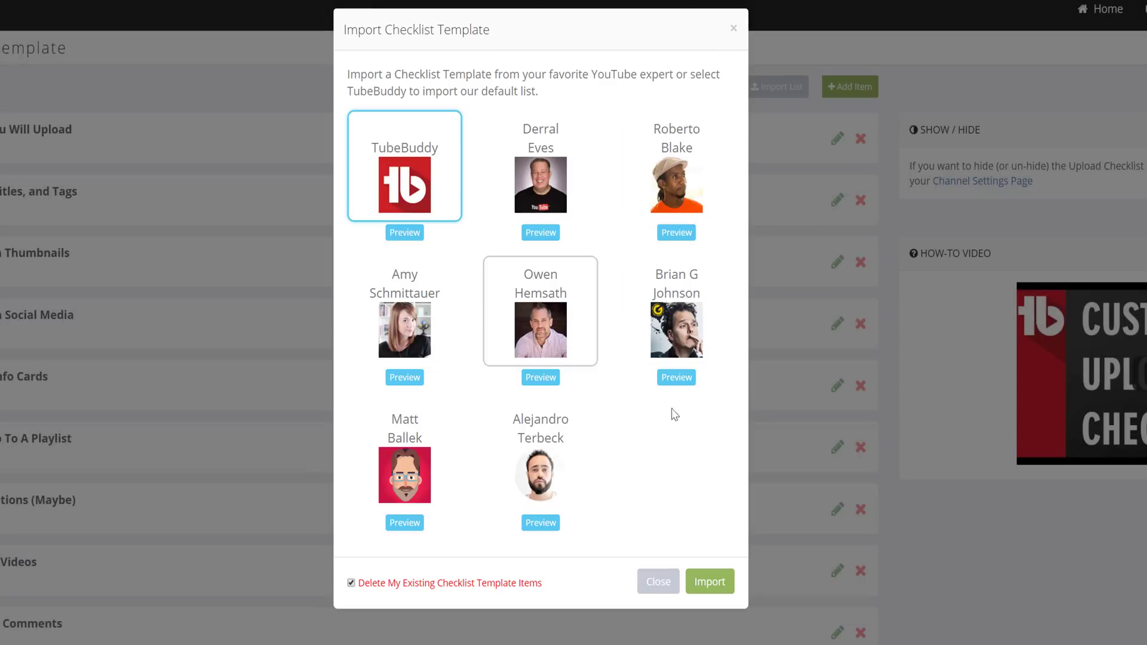
left_click(710, 581)
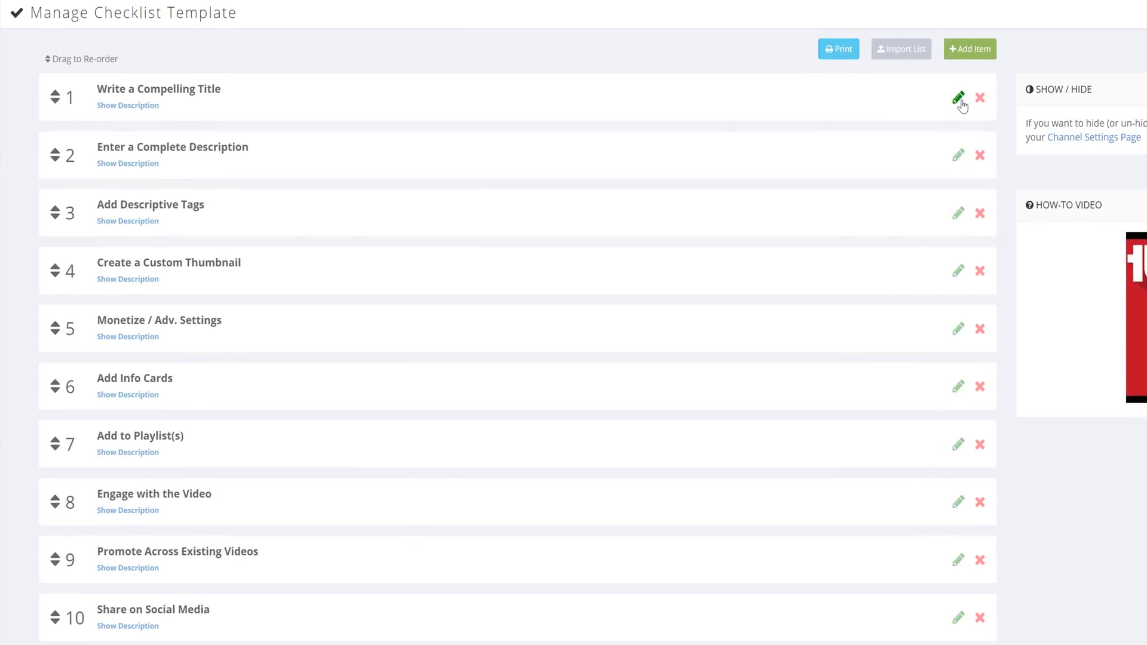
- Inspect checklist item 2's editor and delete prompt, closing and cancelling both to keep it
left_click(957, 159)
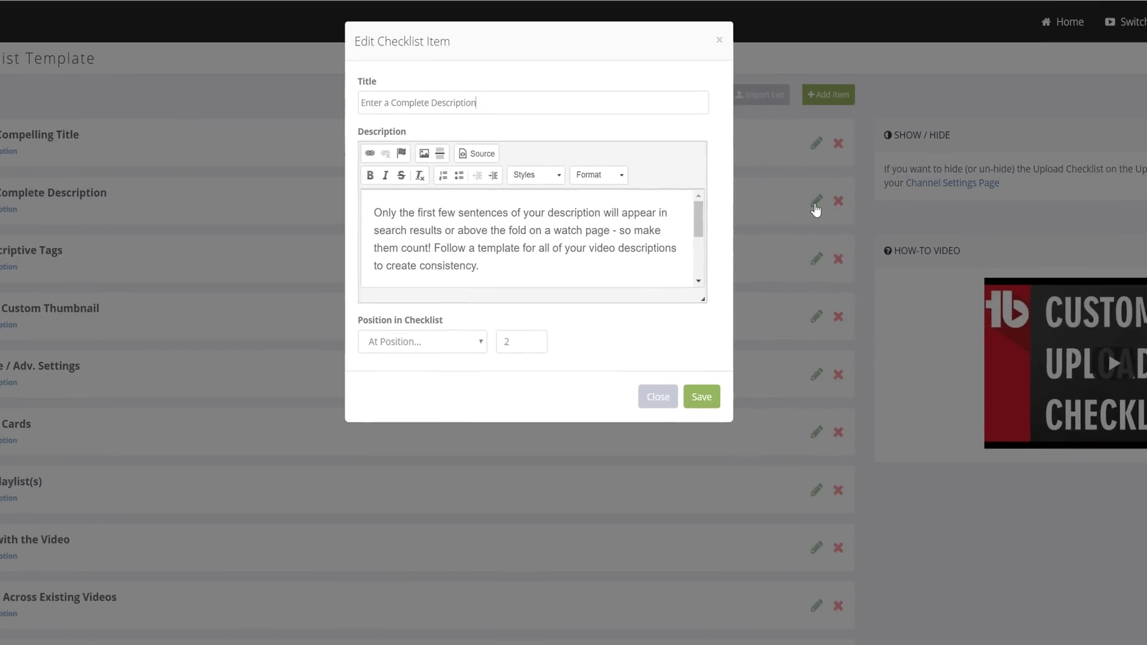
left_click(671, 408)
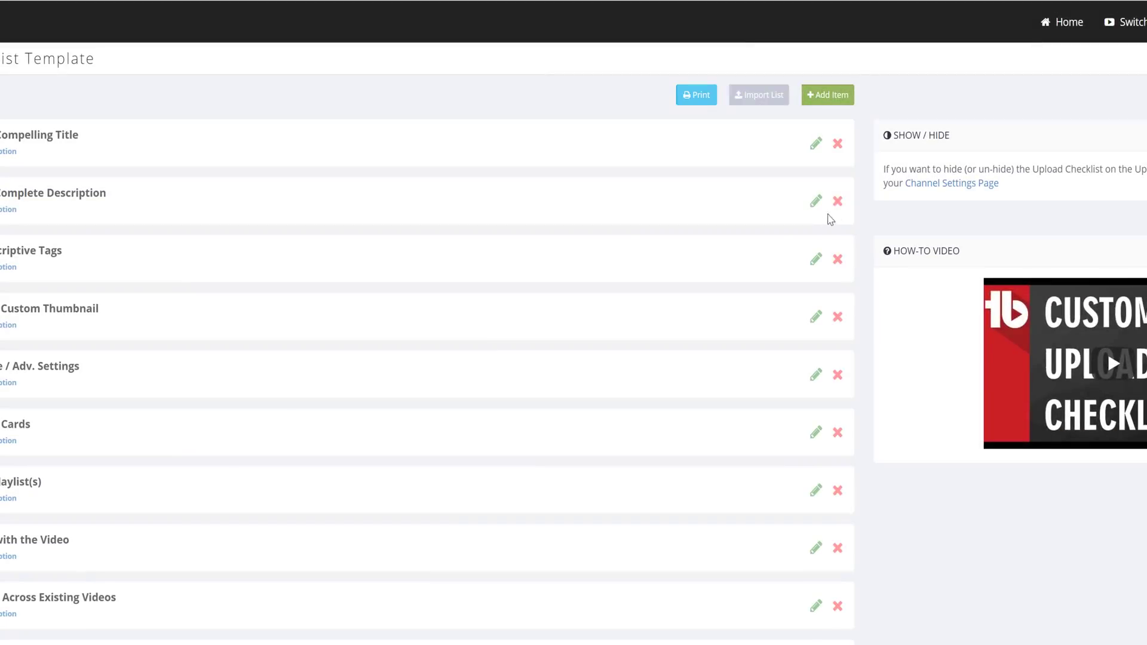
left_click(837, 201)
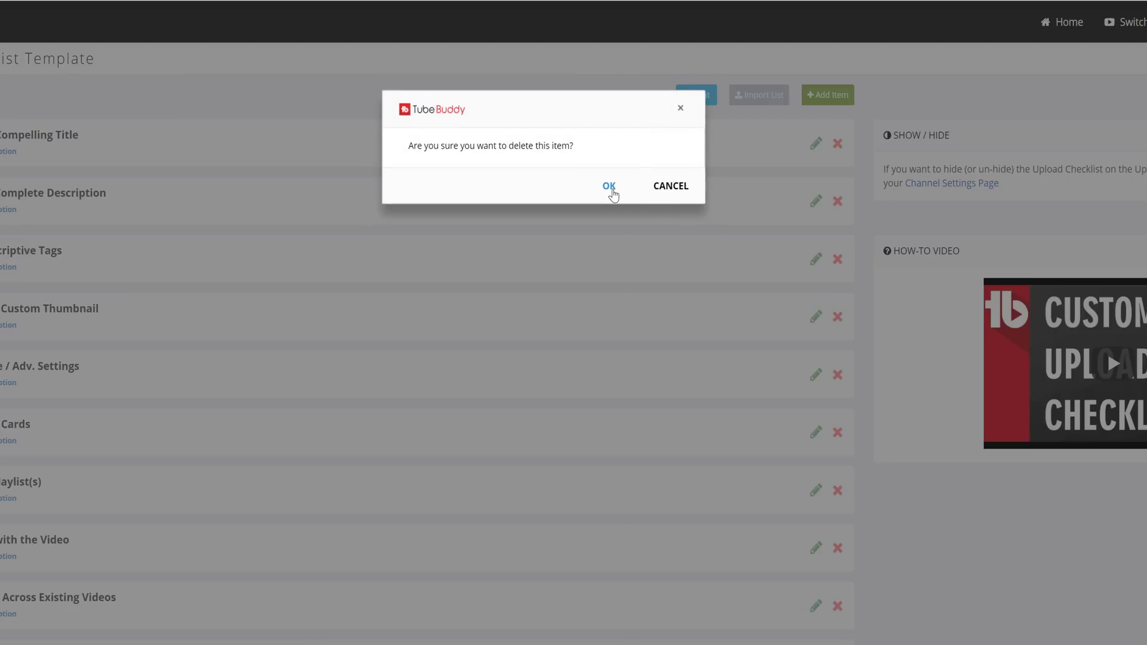
left_click(671, 189)
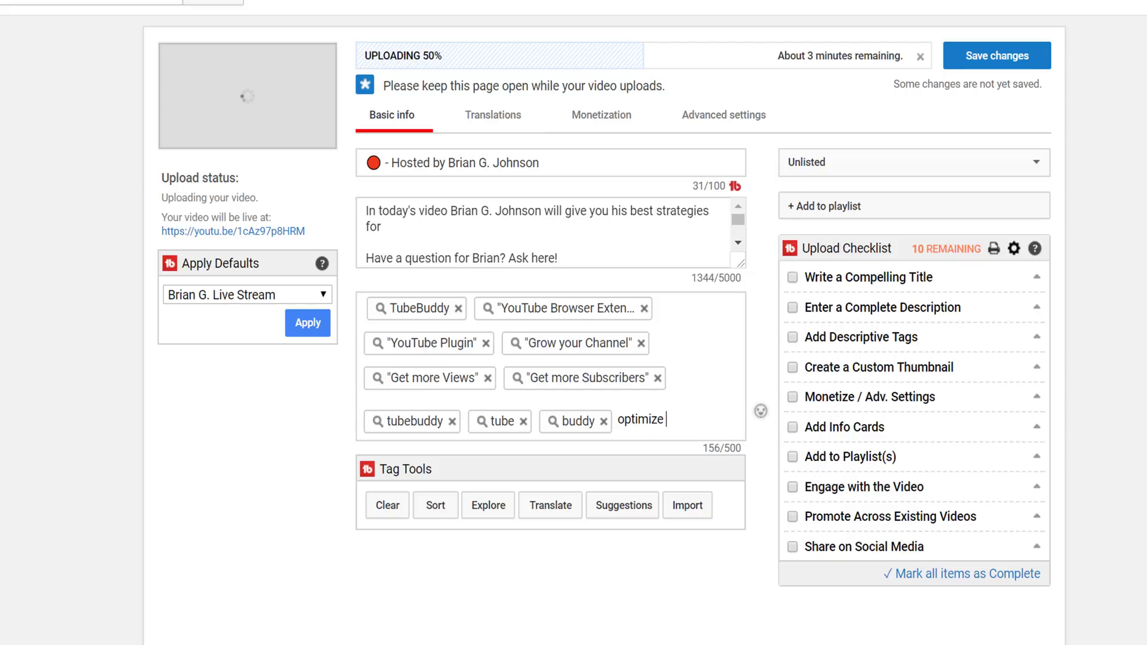
- Complete the tag 'optimize youtube' to bring up Related Search Terms suggestions
type("youtube")
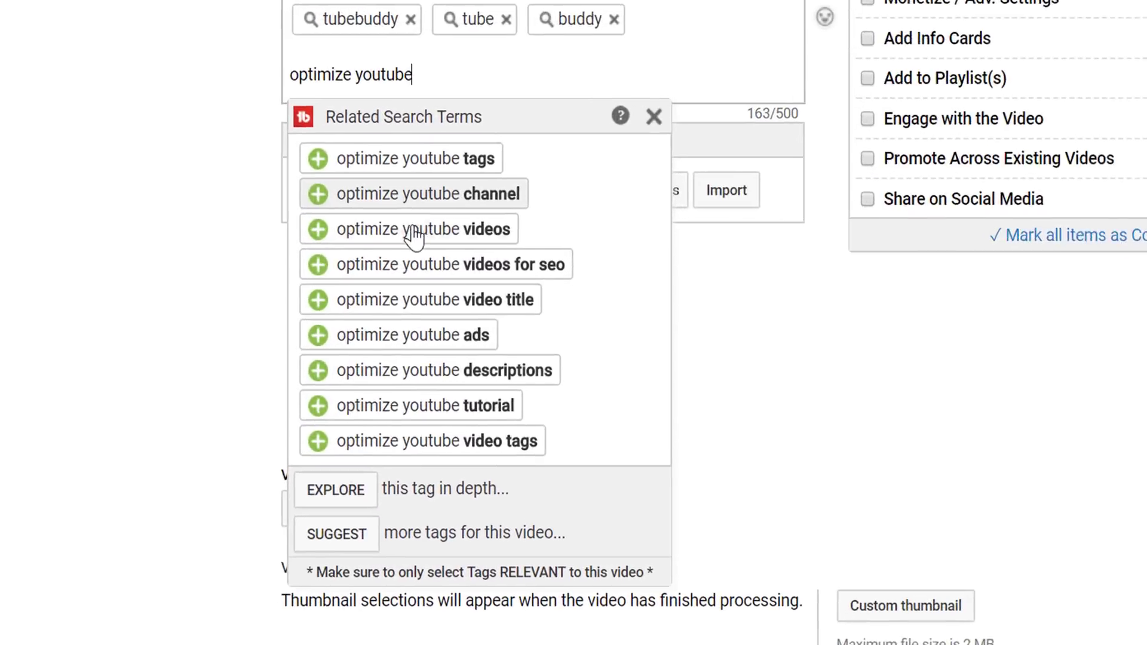
- Explore 'optimize youtube' in Tag Explorer, reviewing Most Used Tags and its fair 32/100 score
left_click(335, 490)
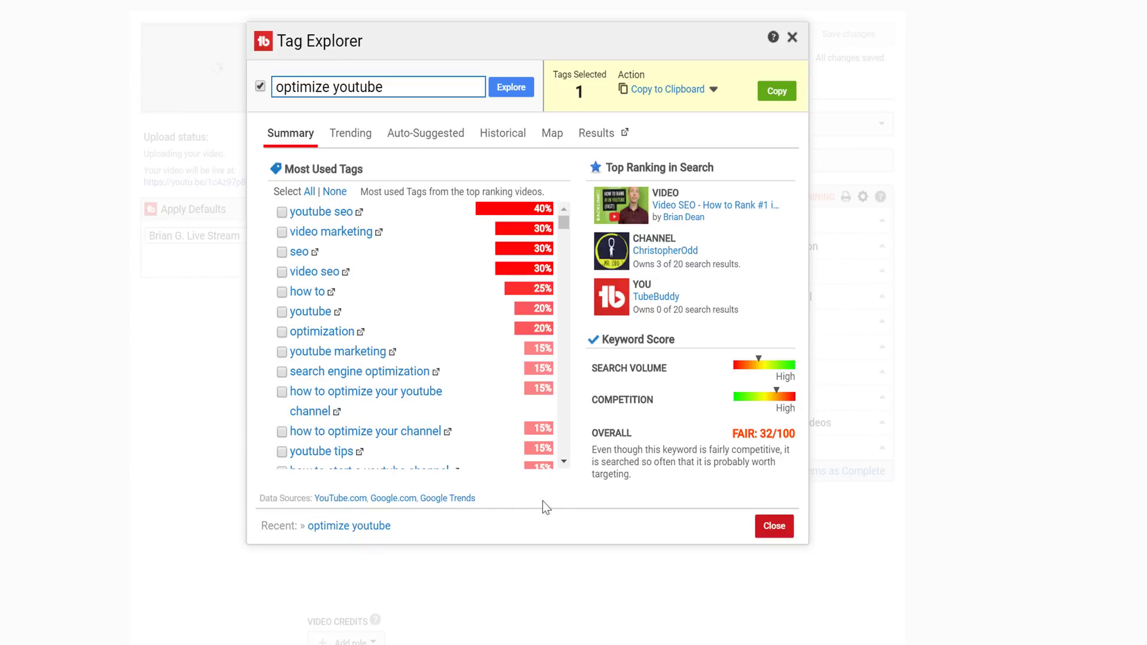
mouse_move(564, 227)
left_mouse_down()
mouse_move(562, 280)
mouse_move(560, 223)
left_mouse_up()
left_click(775, 527)
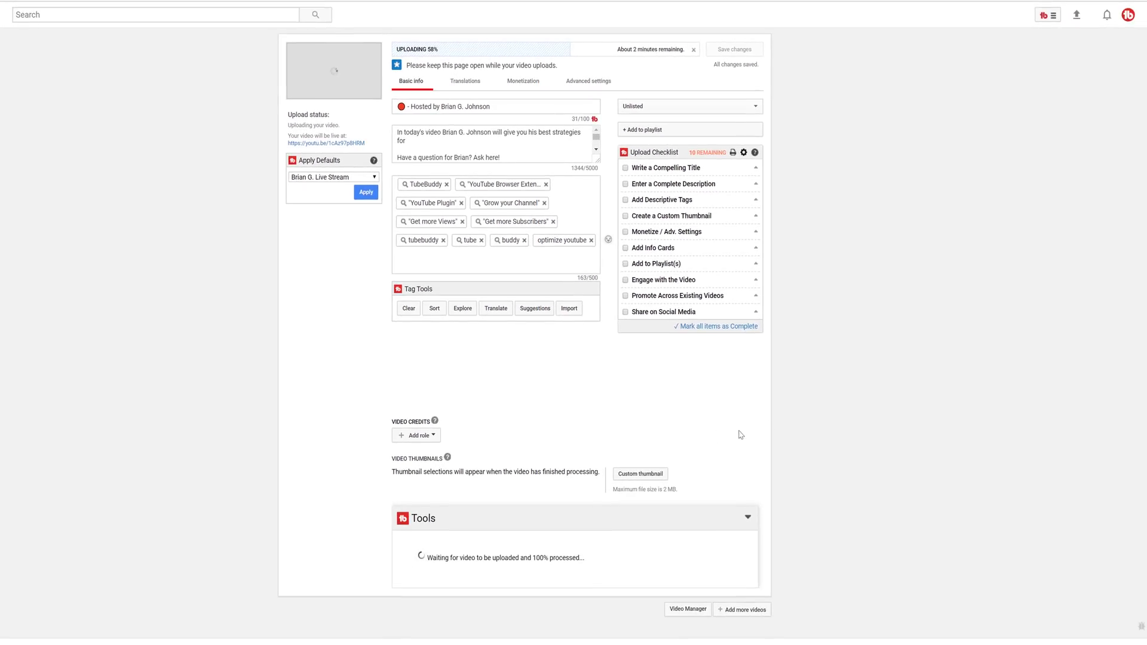
- Copy the Most Recent Upload permanent link from TubeBuddy's Promo Materials
left_click(1048, 17)
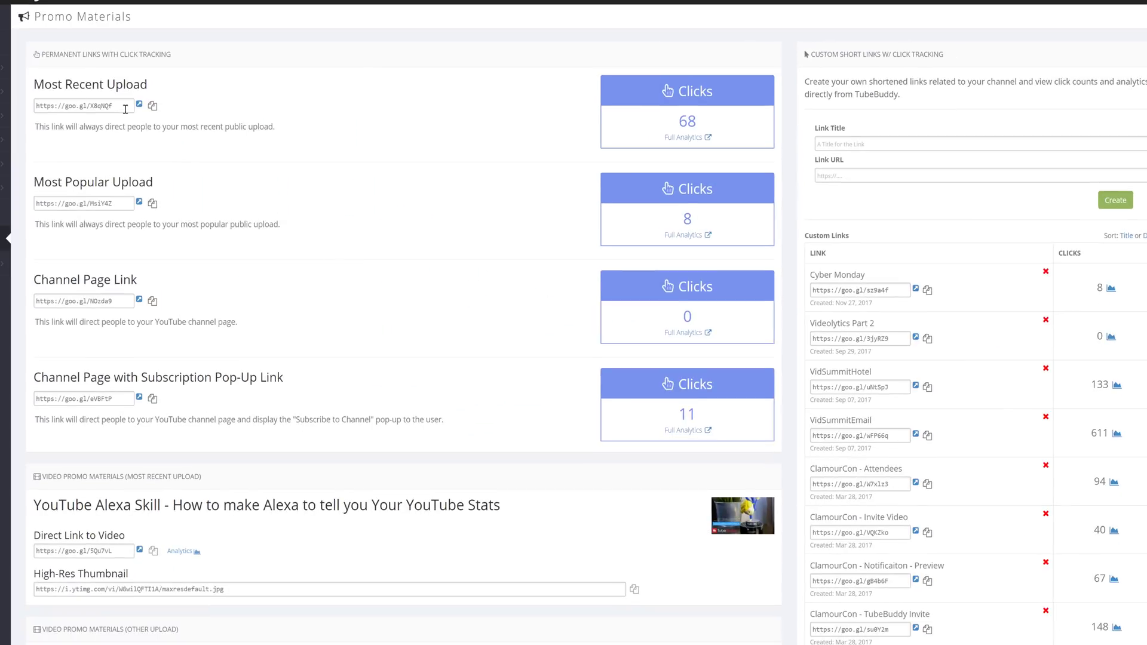
left_click(153, 106)
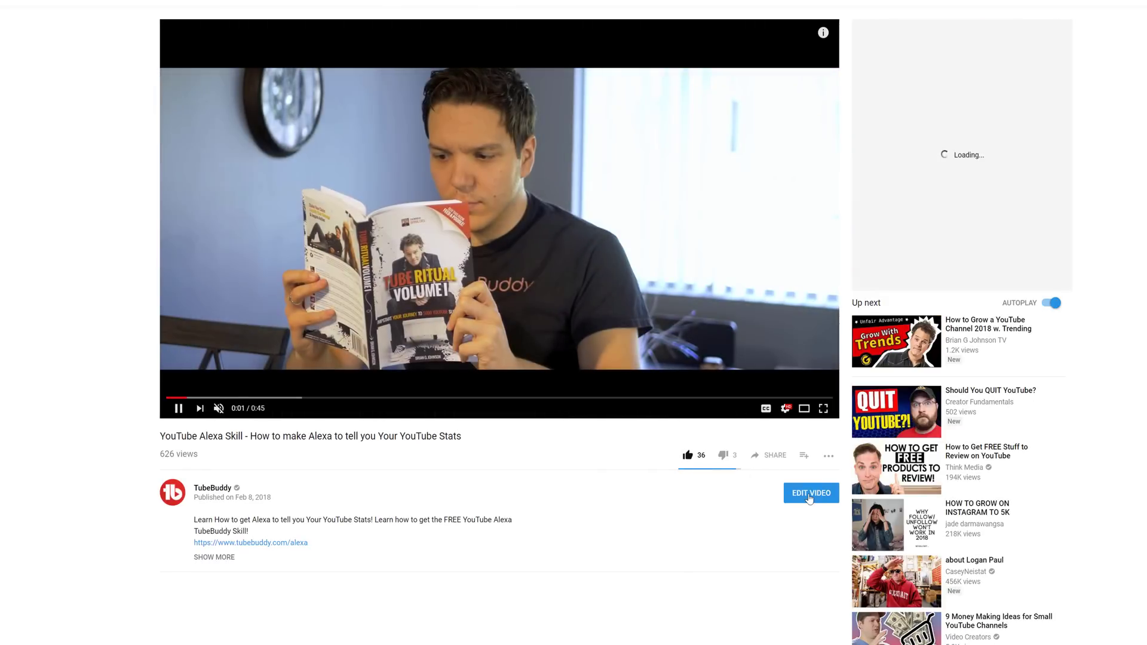
- Open the YouTube Alexa Skill video's edit page and view Best Practices at 11 of 14
left_click(809, 498)
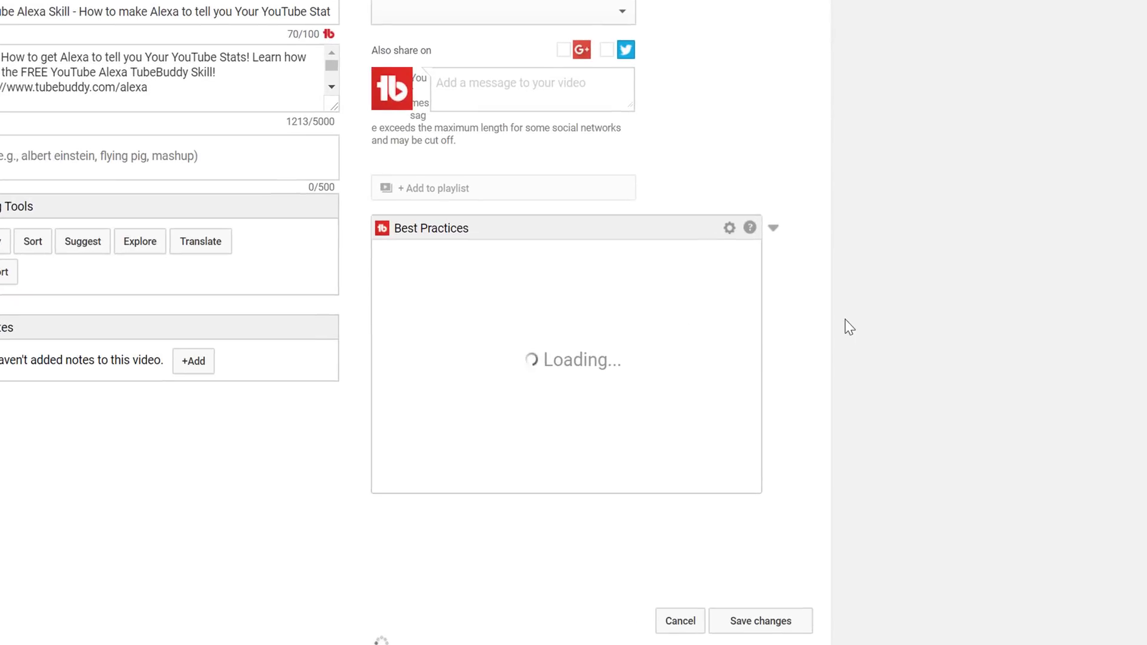
scroll(411, 296, "down", 1)
scroll(464, 227, "down", 1)
scroll(532, 271, "down", 1)
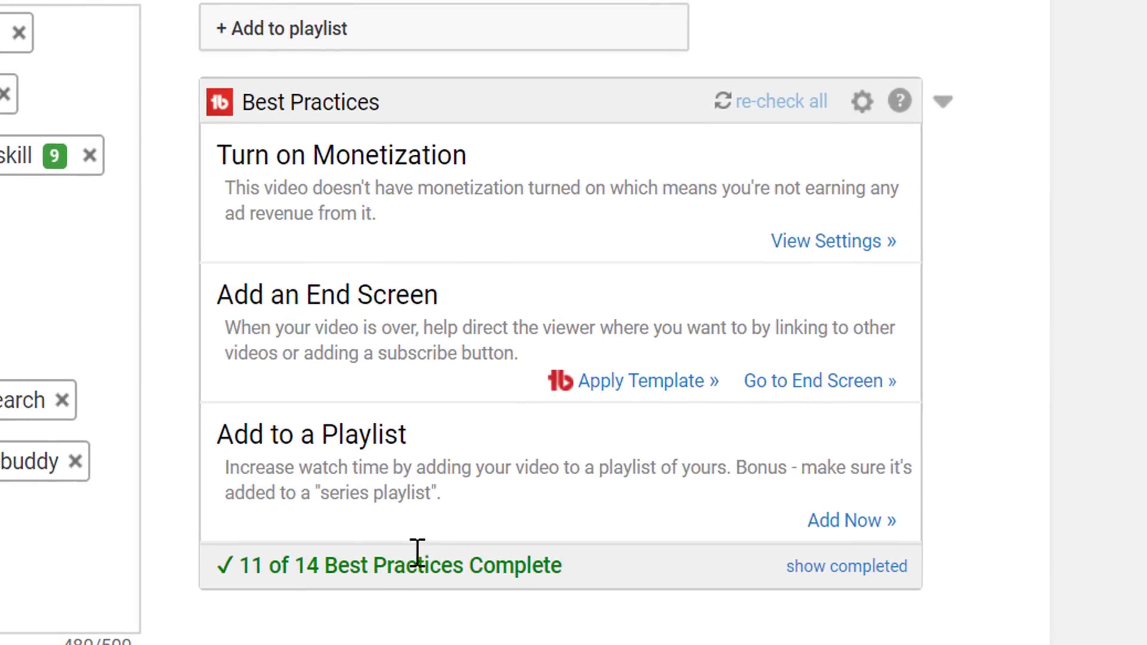
- Show completed best practices like Pin a Comment, Add more Tags and Add Captions
left_click(817, 569)
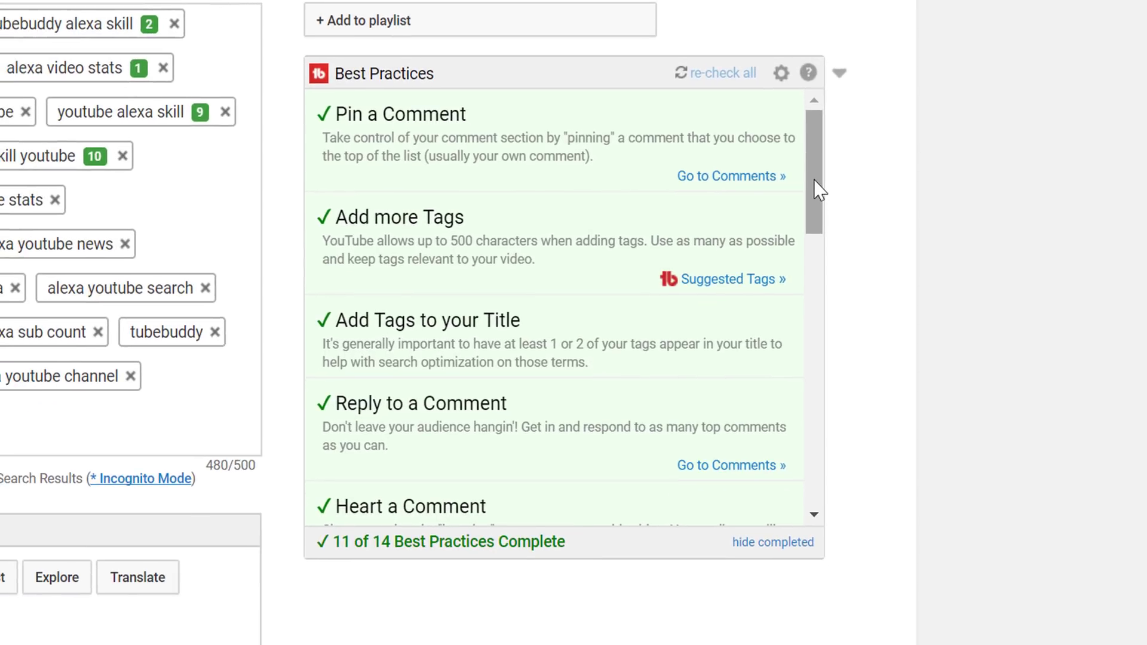
mouse_move(814, 179)
left_mouse_down()
mouse_move(810, 456)
mouse_move(822, 178)
left_mouse_up()
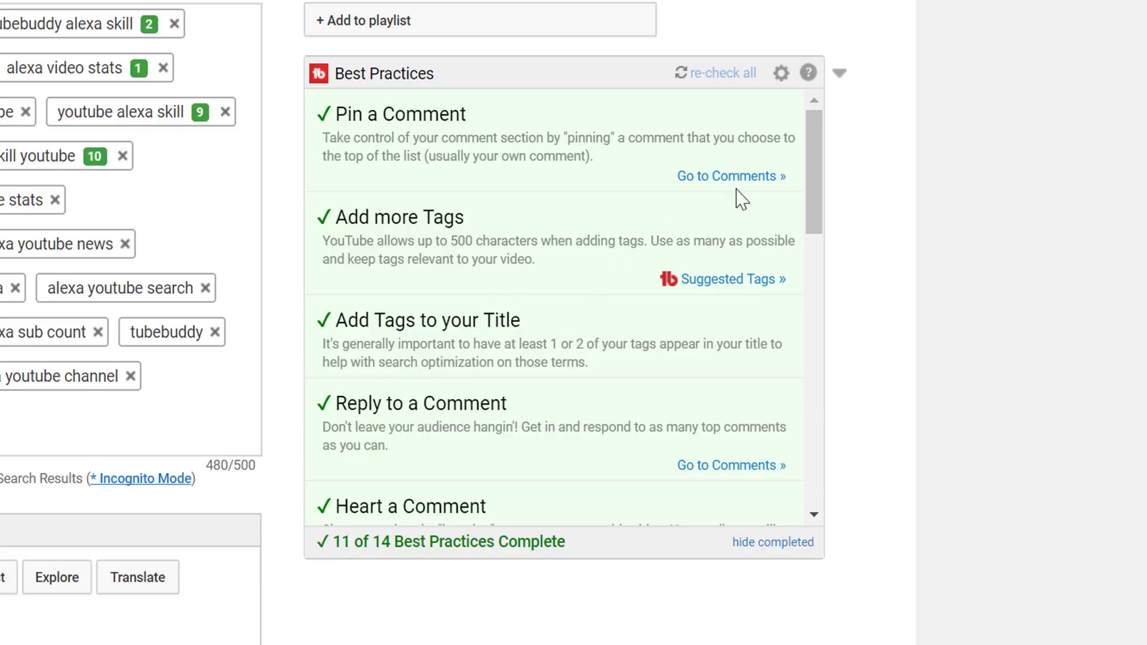
mouse_move(815, 166)
left_mouse_down()
mouse_move(821, 414)
mouse_move(841, 185)
left_mouse_up()
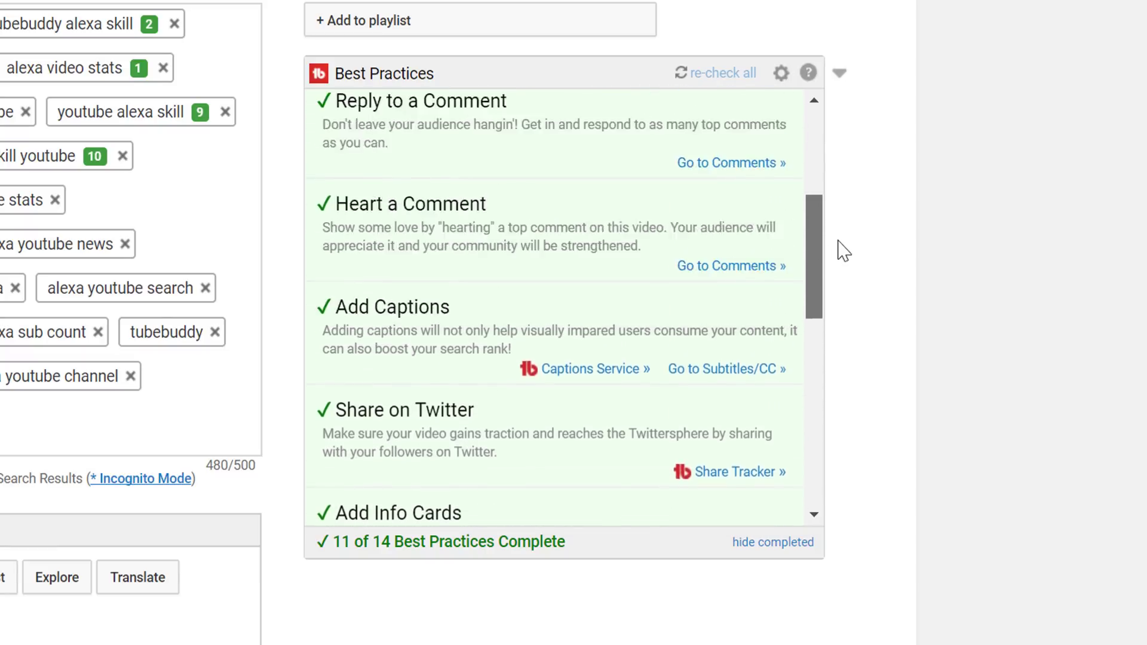